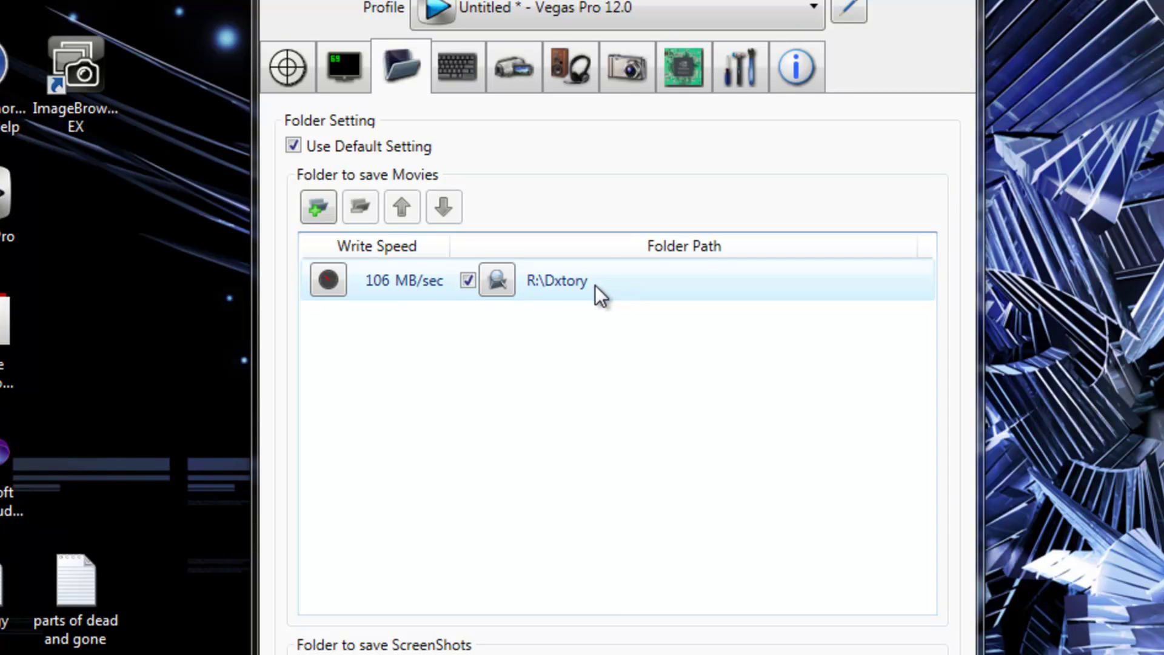
Step: Browse the computer's drives for an additional movie save folder without adding one
left_click(317, 209)
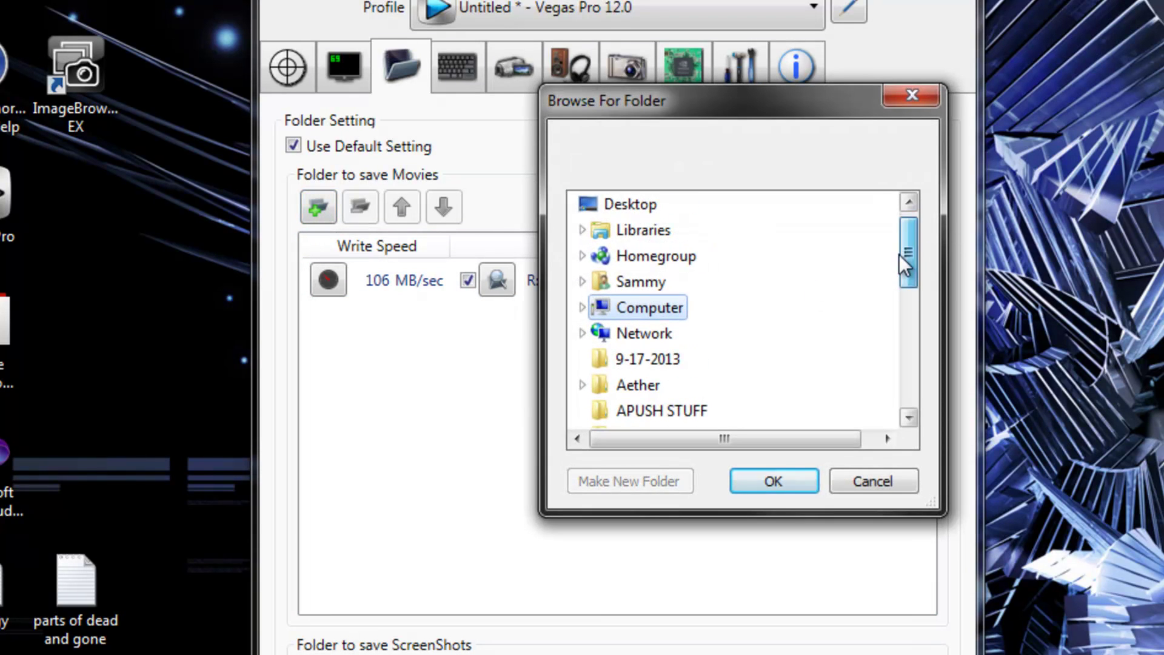
left_click_drag(900, 254, 891, 294)
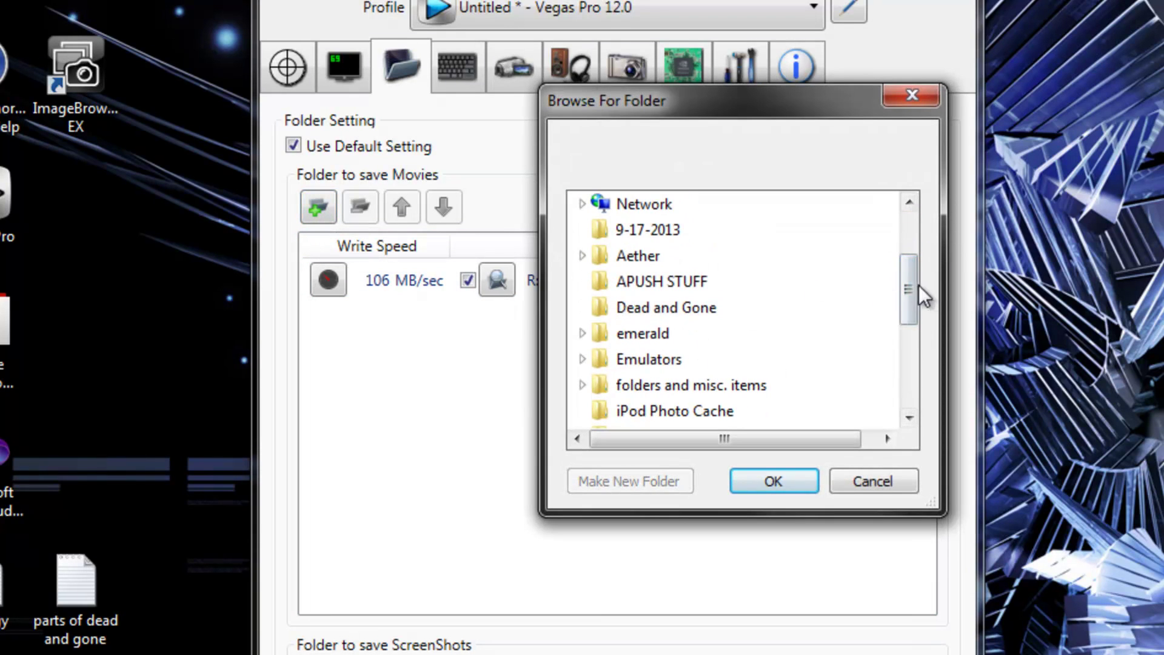
scroll(782, 280, "up", 1)
double_click(627, 230)
scroll(689, 307, "up", 1)
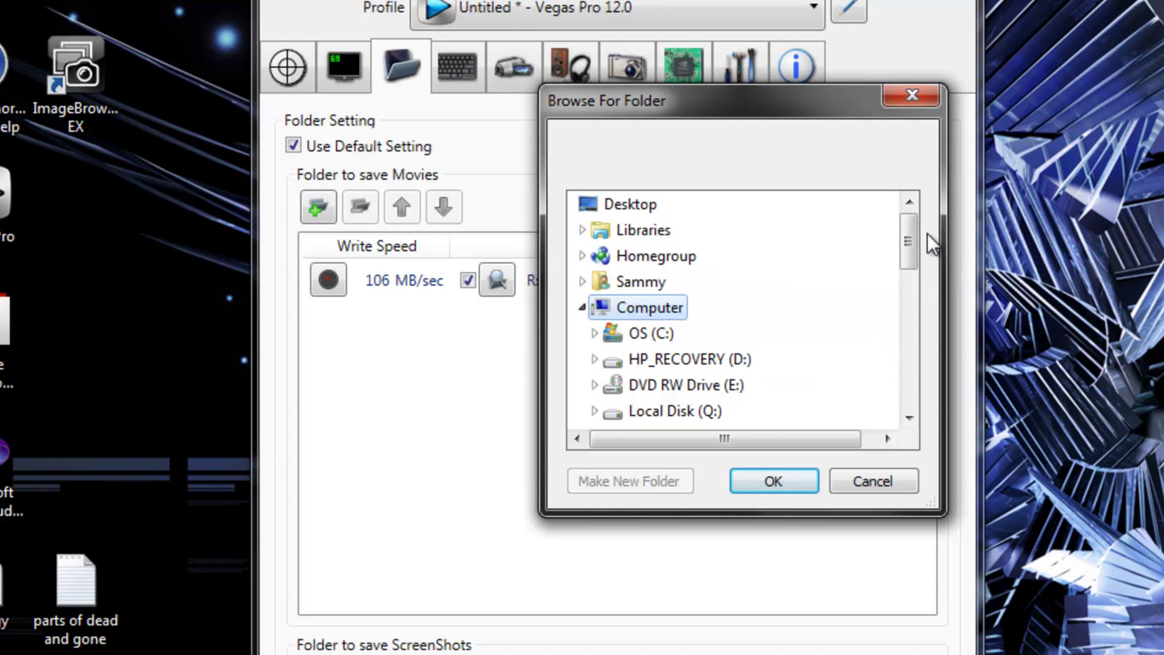
left_click_drag(908, 242, 904, 291)
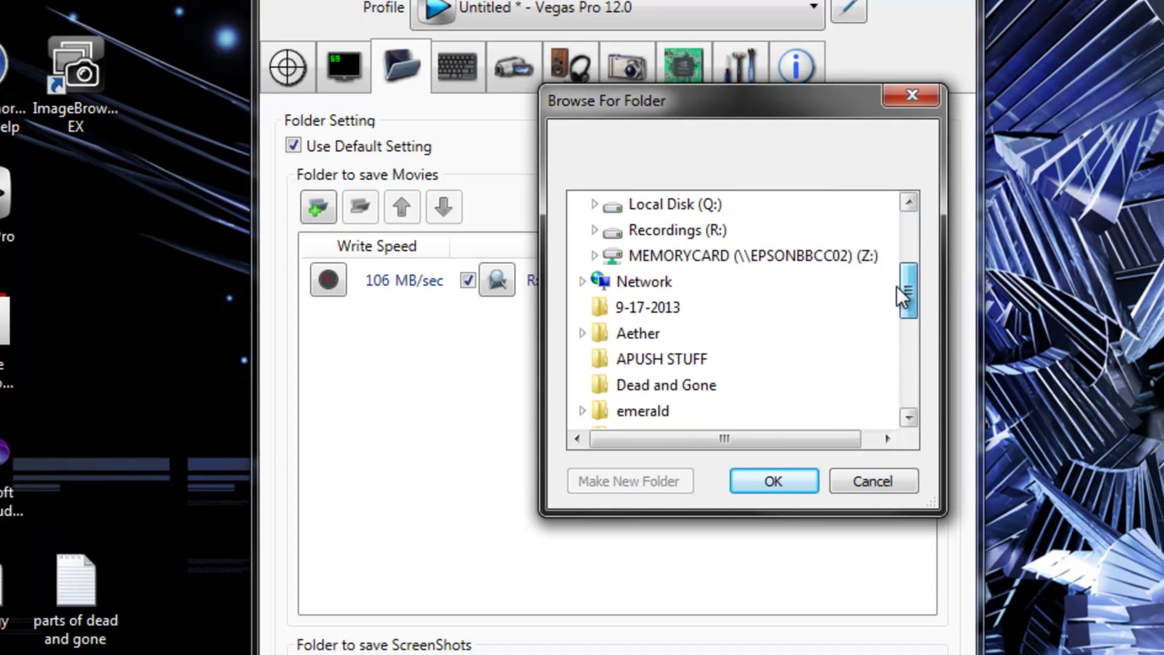
left_click(864, 482)
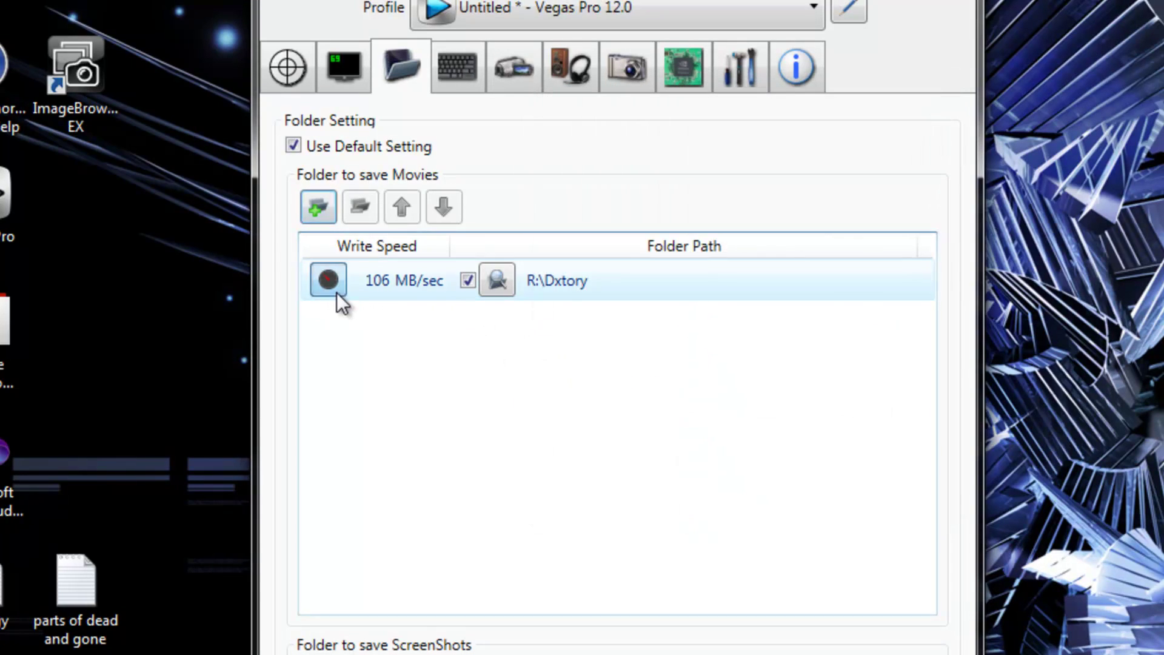
Step: View the write-speed benchmark options for the R:\Dxtory folder and the hotkey settings
left_click(329, 280)
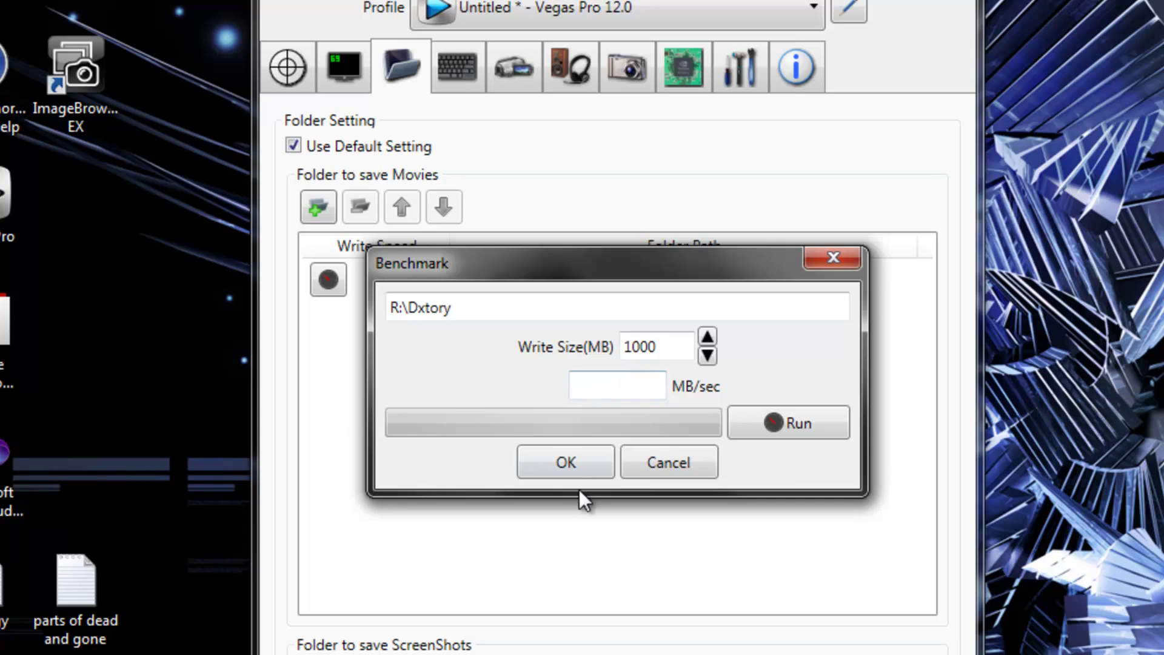
left_click(573, 474)
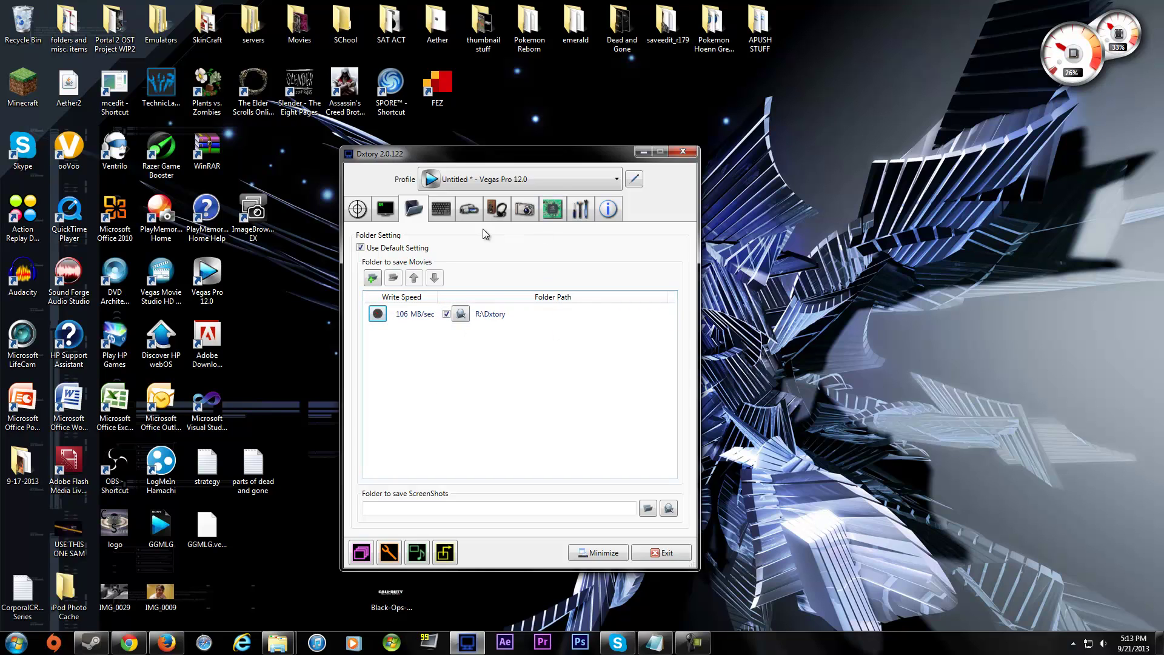
left_click(441, 214)
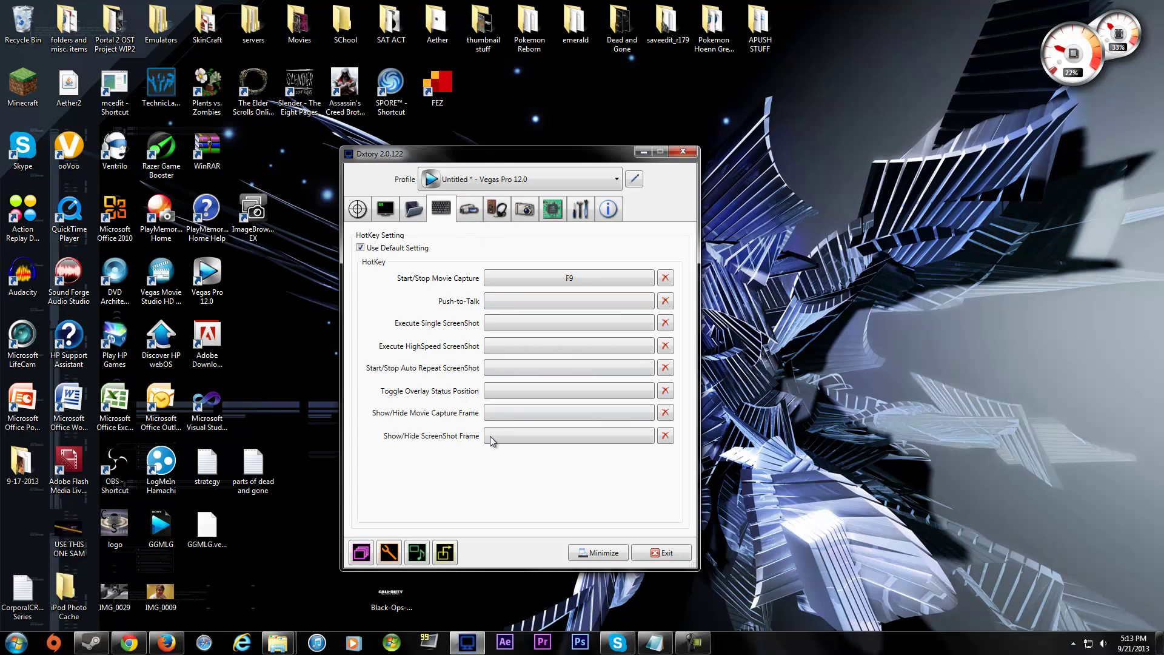
Step: Examine the movie settings, including the available video codecs and the UtVideo YUV422 BT.601 (ULY2) VCM codec's configuration options
left_click(466, 210)
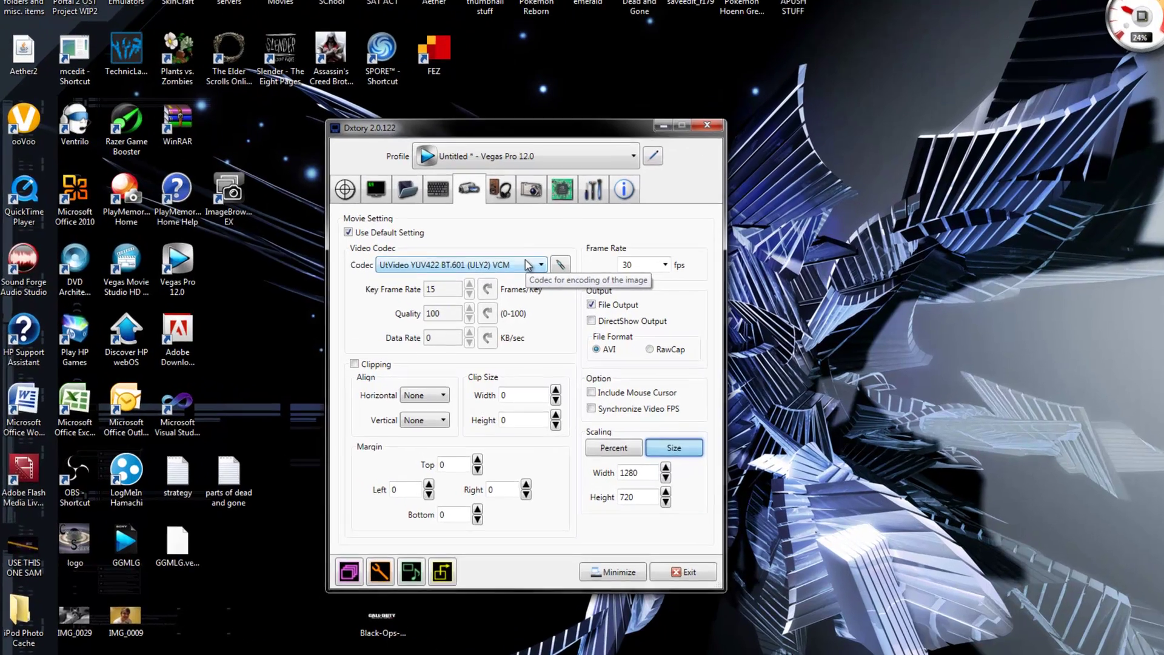
left_click(521, 277)
left_click(517, 276)
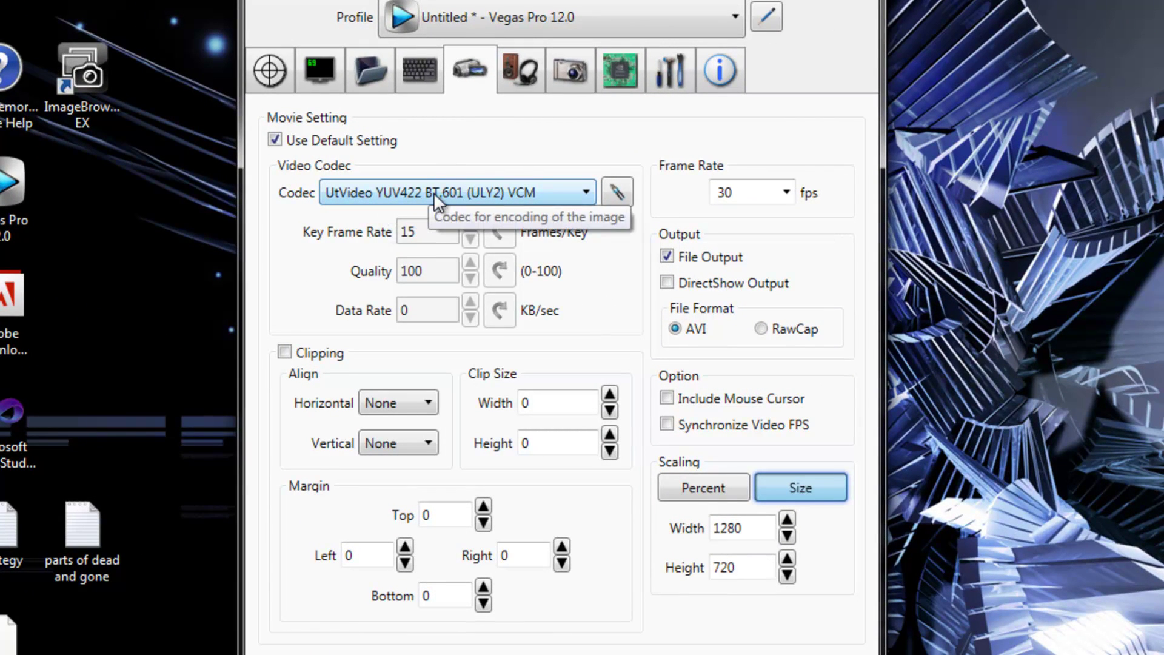
left_click(618, 193)
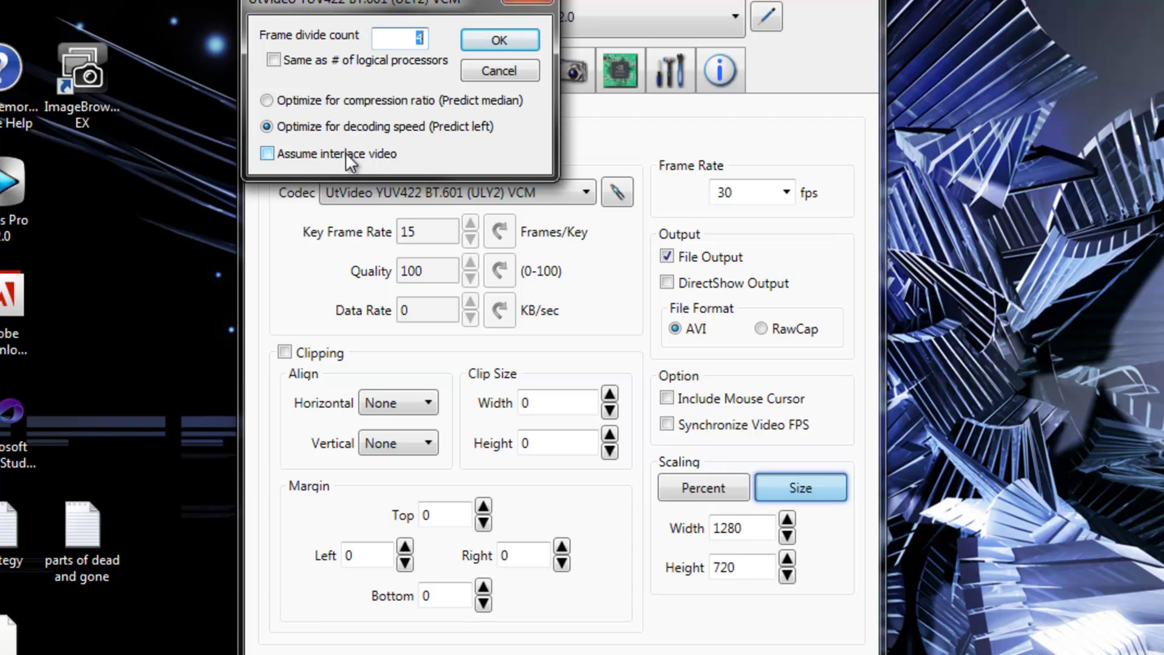
left_click(492, 40)
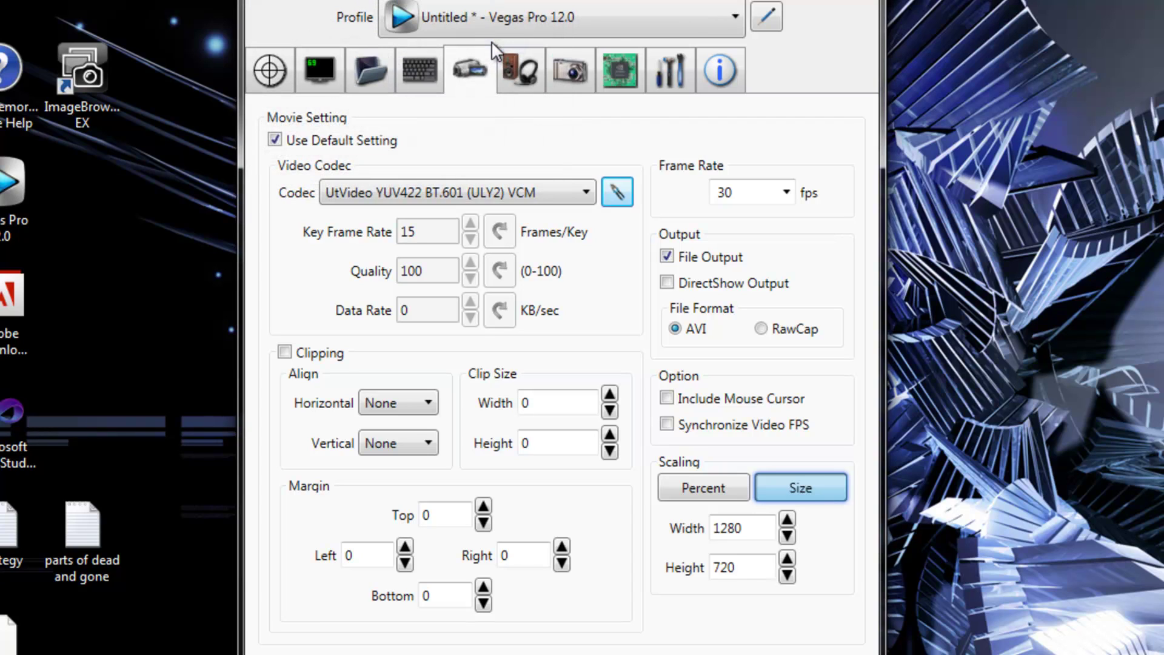
left_click(507, 79)
left_click(464, 74)
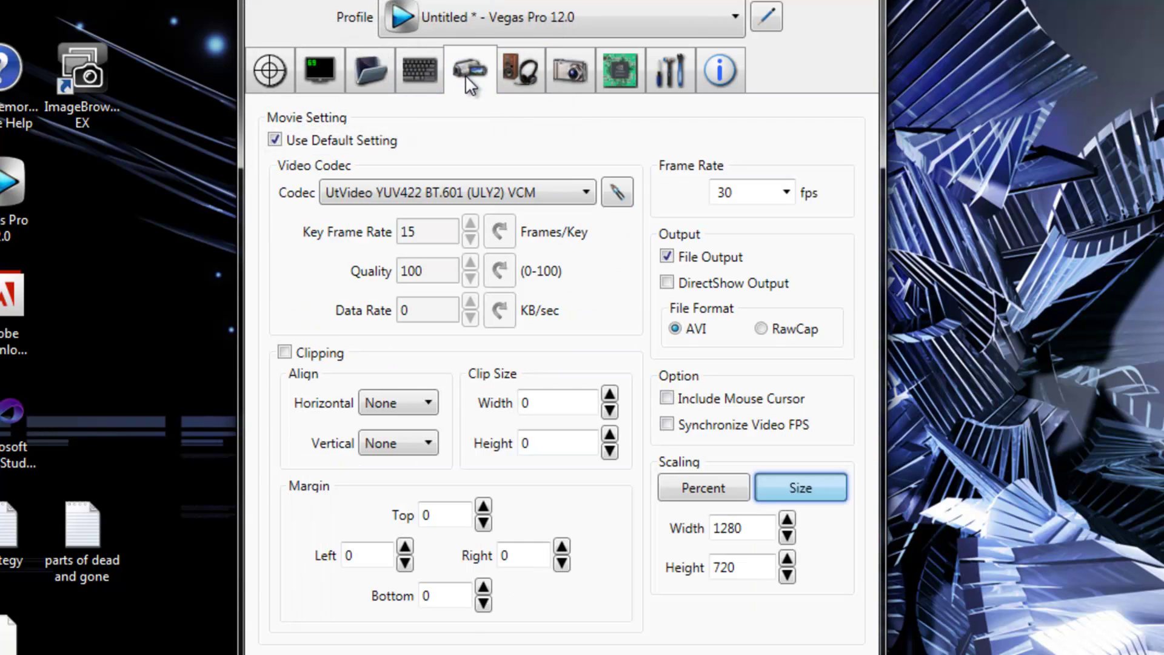
Step: Keep file output enabled and set the movie frame rate to 30 fps
left_click(667, 256)
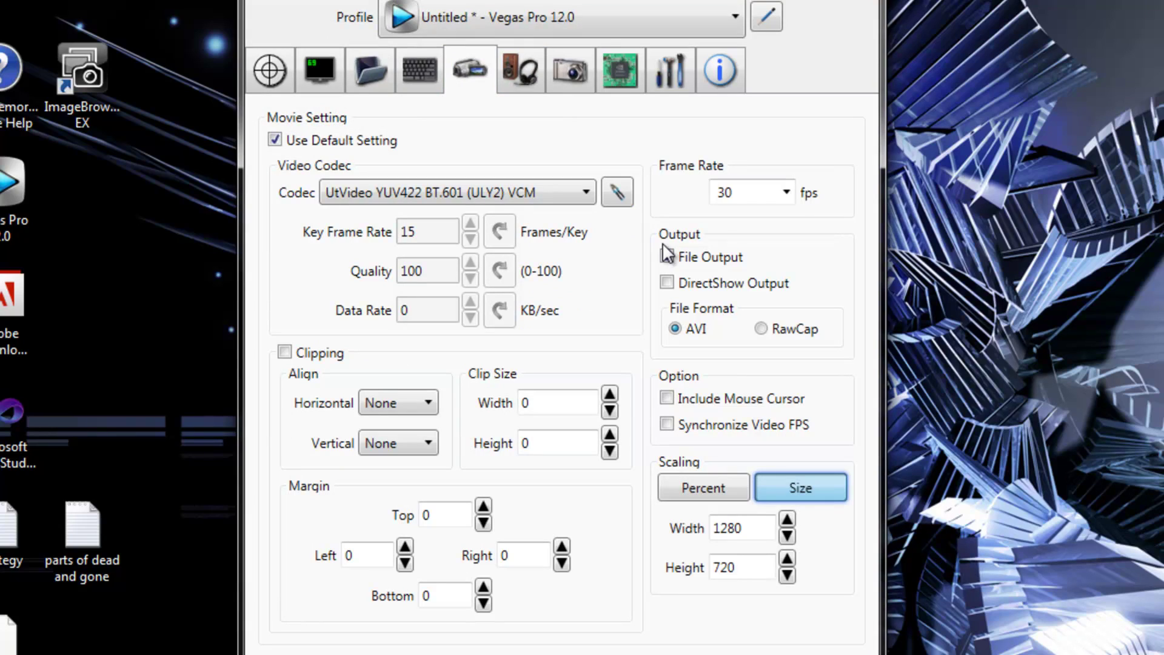
left_click(788, 195)
left_click(788, 195)
left_click(788, 196)
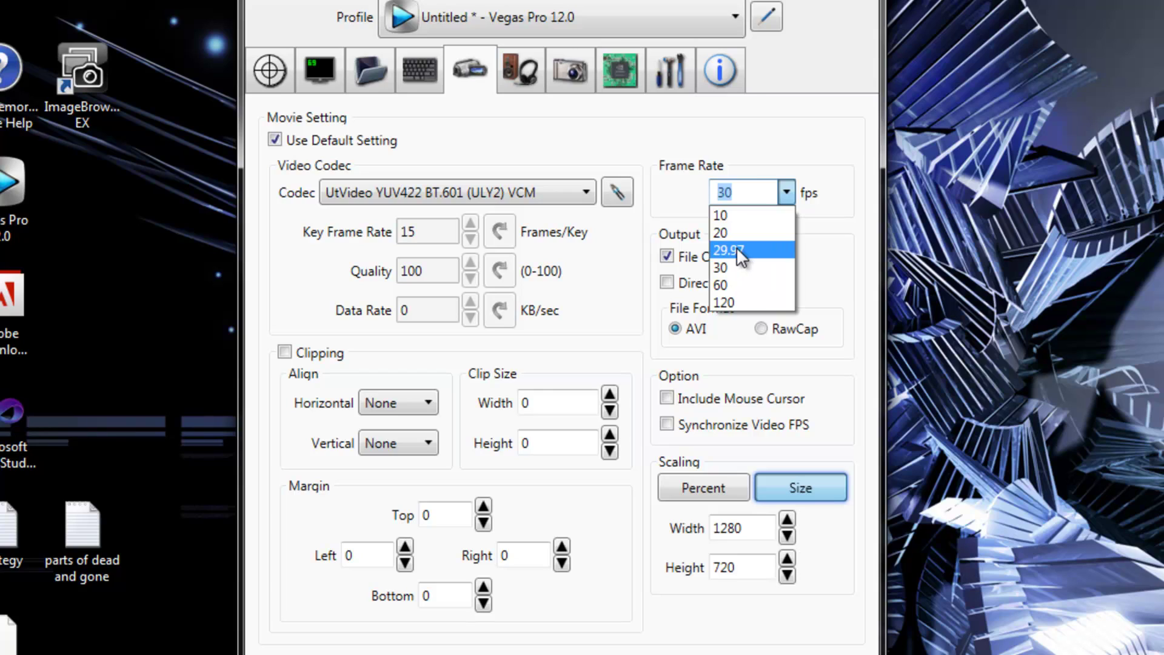
left_click(728, 268)
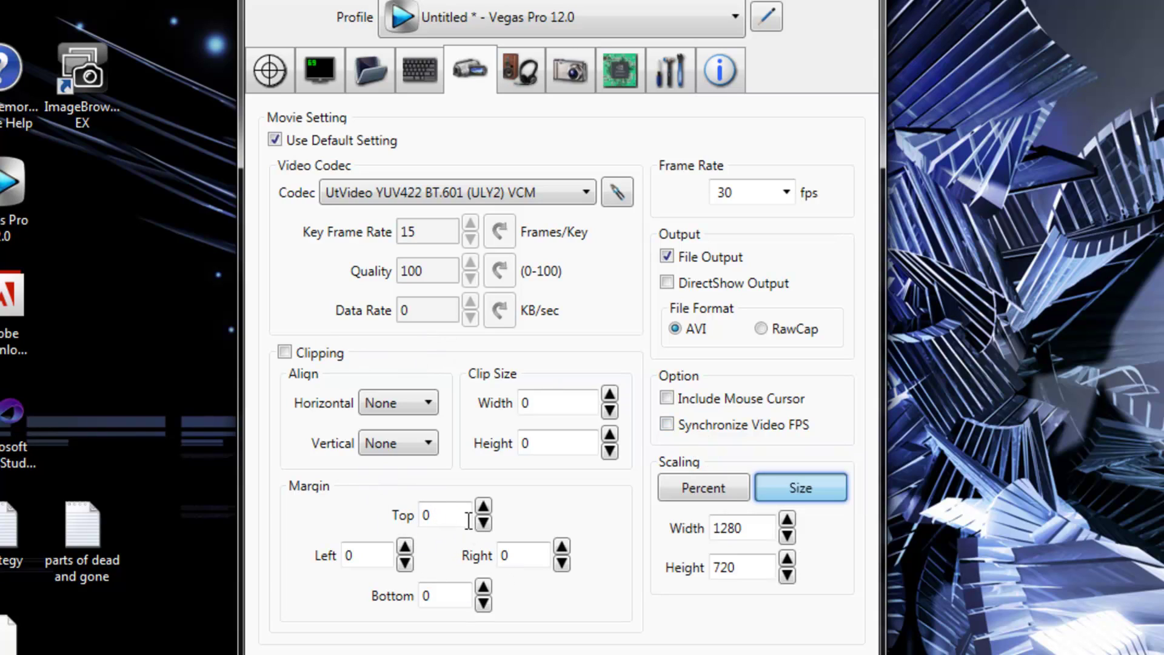
Step: Compare the percent and size scaling modes for the movie, ending on scaling by size
left_click(729, 484)
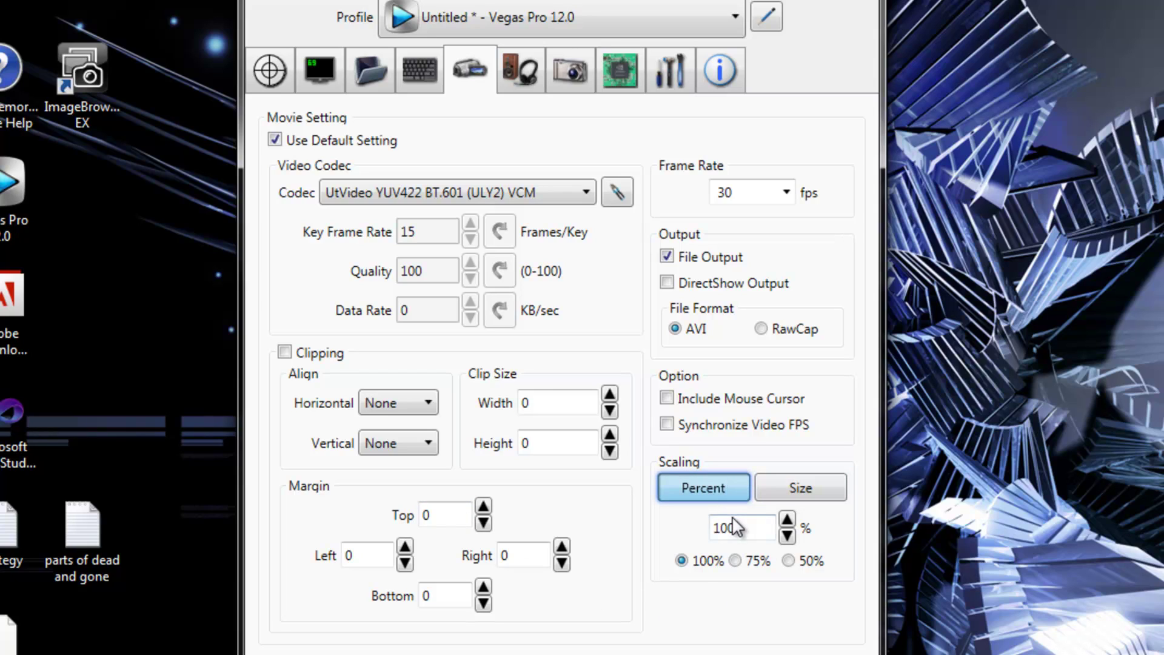
left_click(763, 490)
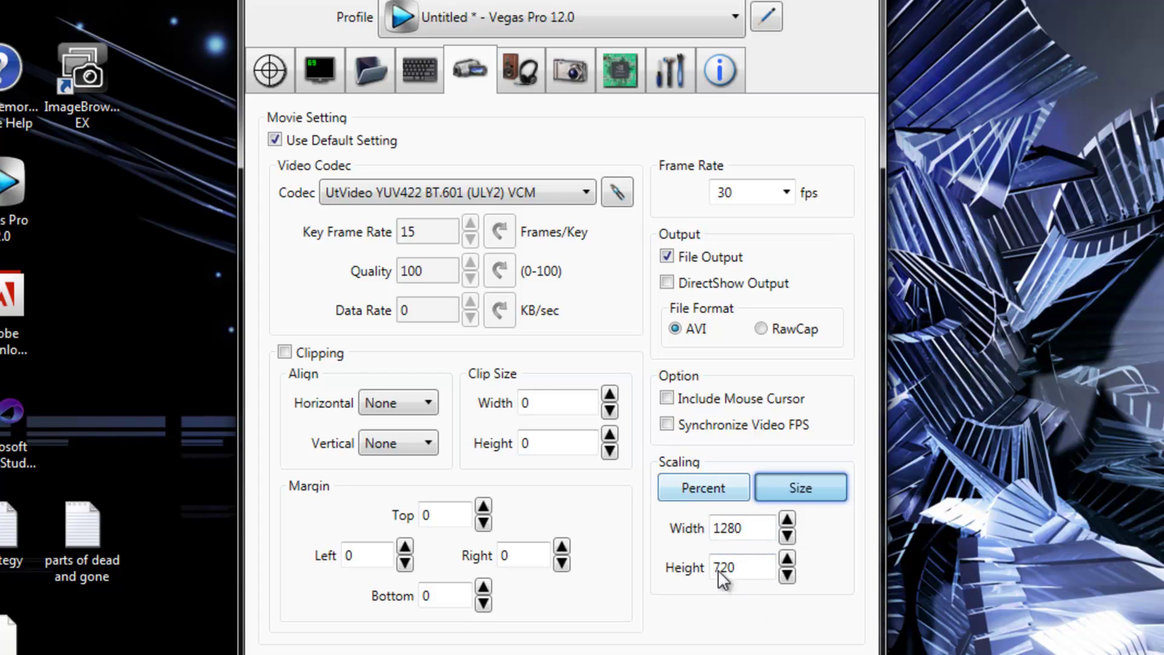
left_click(715, 488)
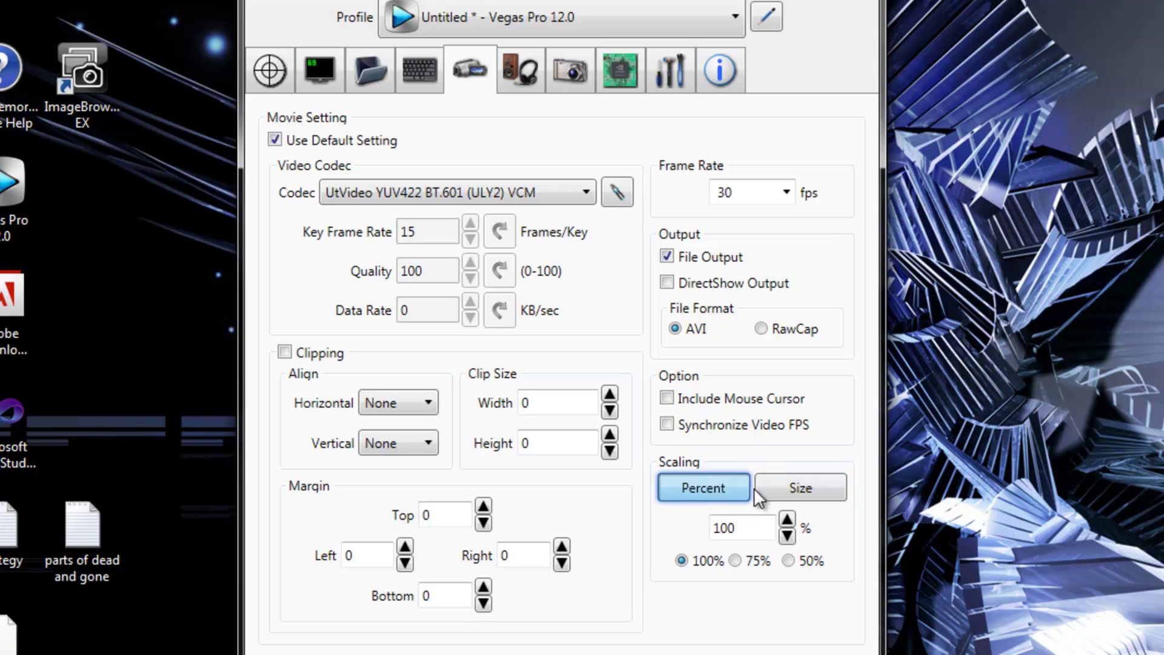
left_click(792, 484)
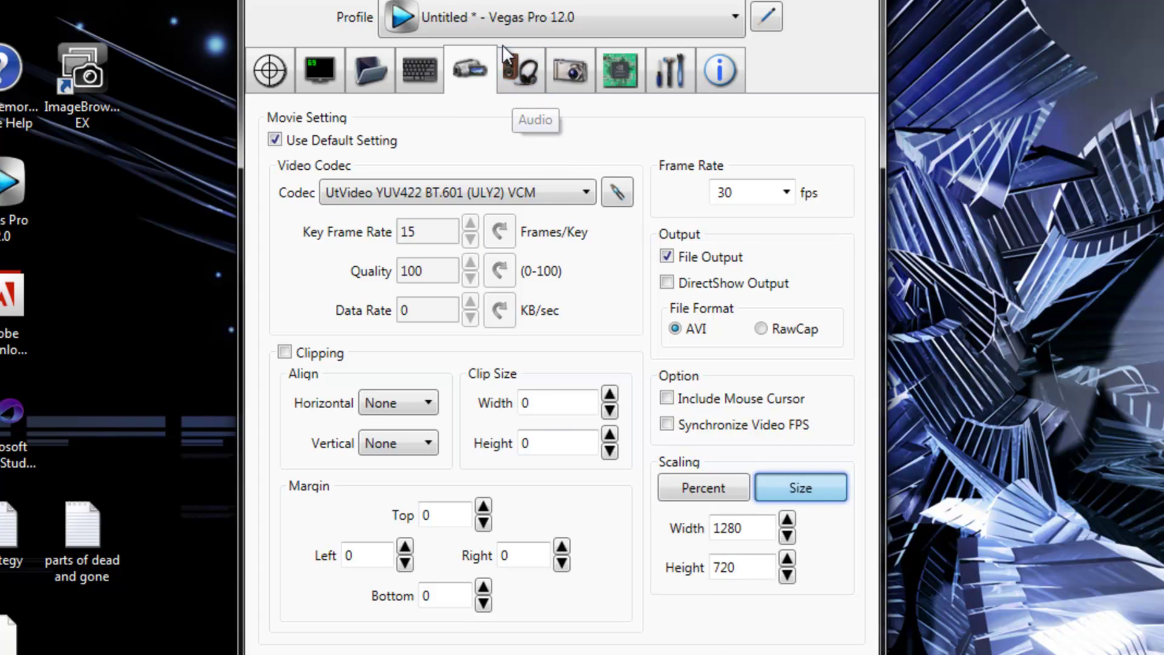
Step: Examine both audio tracks and the recording devices available for the first track
left_click(521, 75)
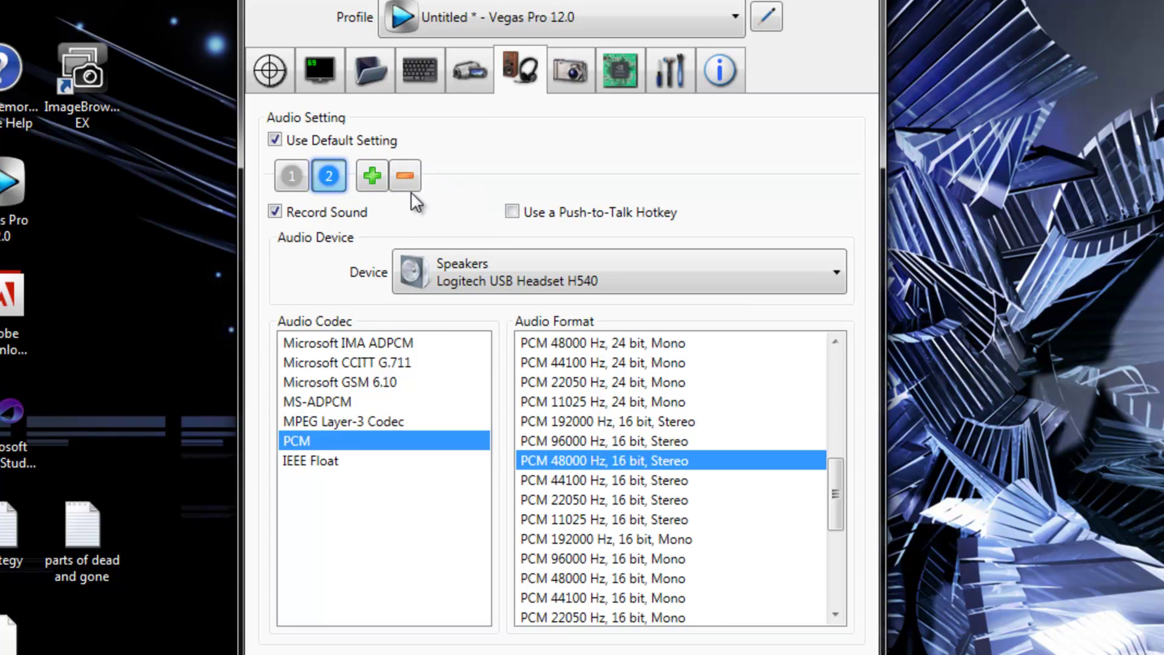
left_click(291, 177)
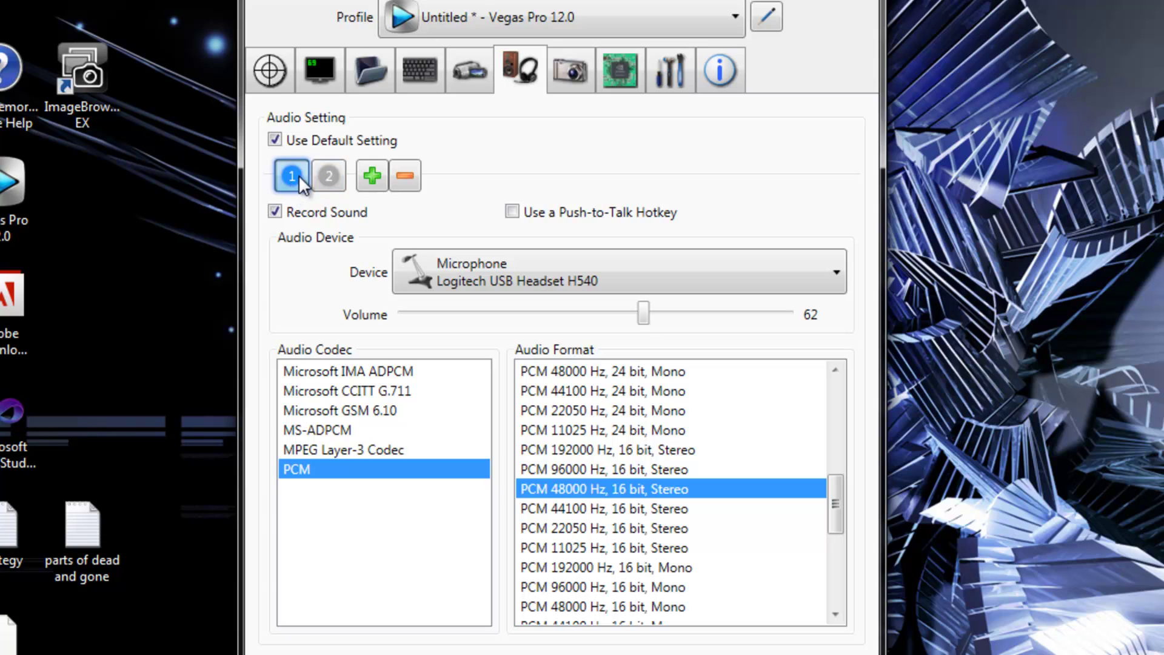
left_click(464, 278)
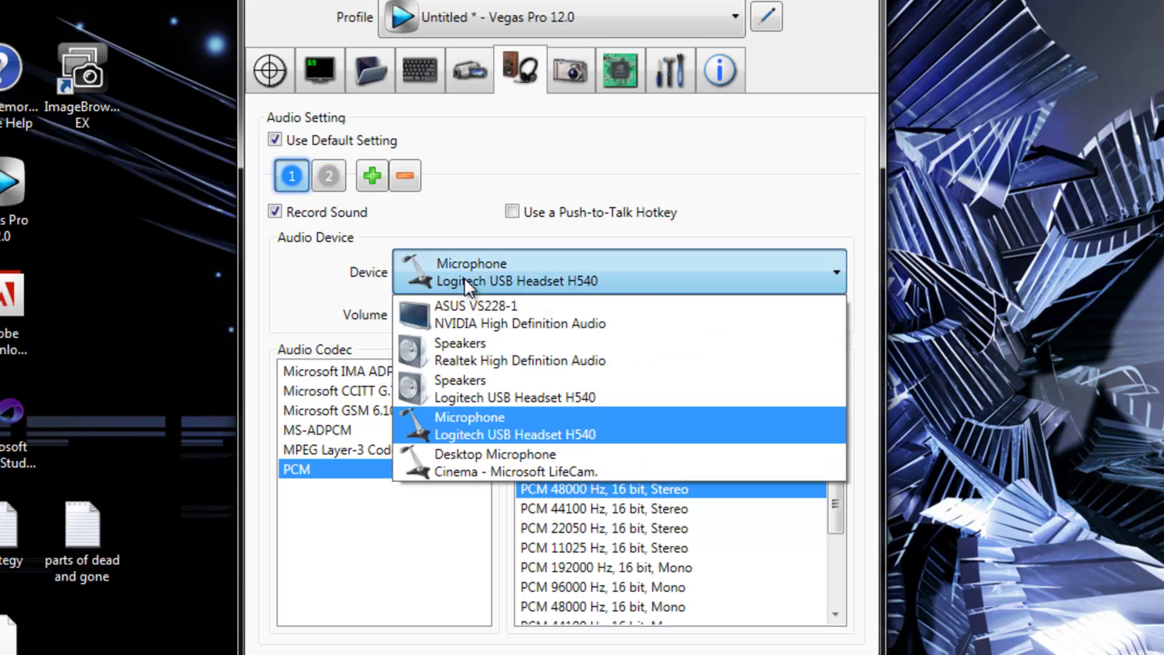
left_click(464, 278)
left_click(320, 174)
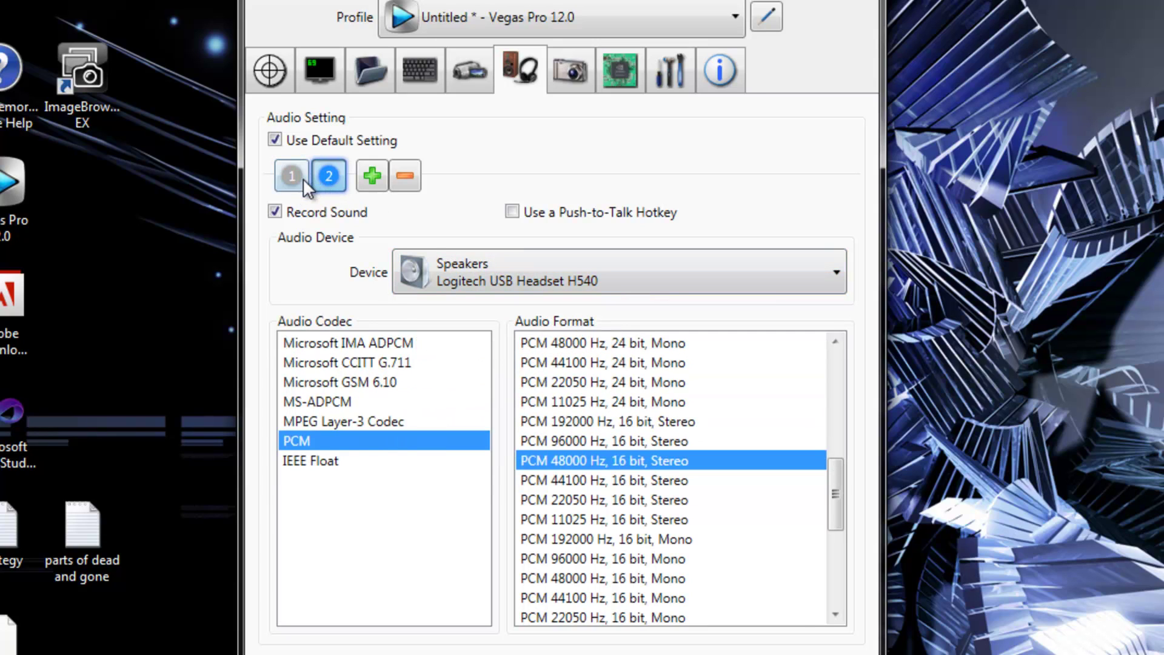
left_click(292, 177)
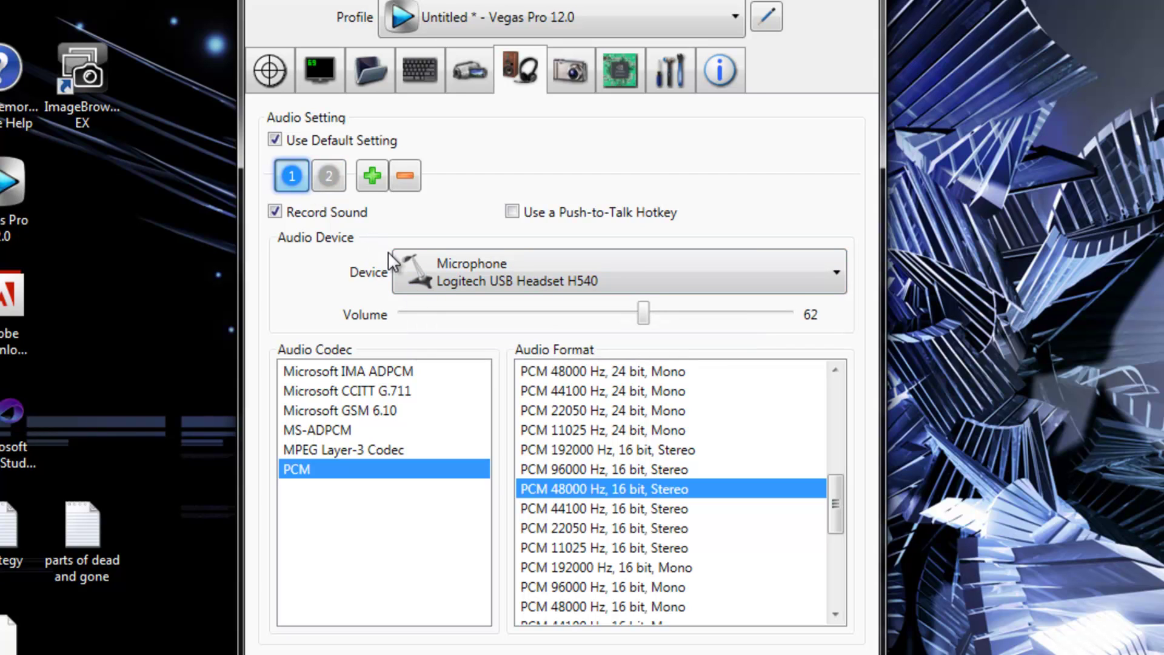
left_click(429, 281)
left_click(425, 278)
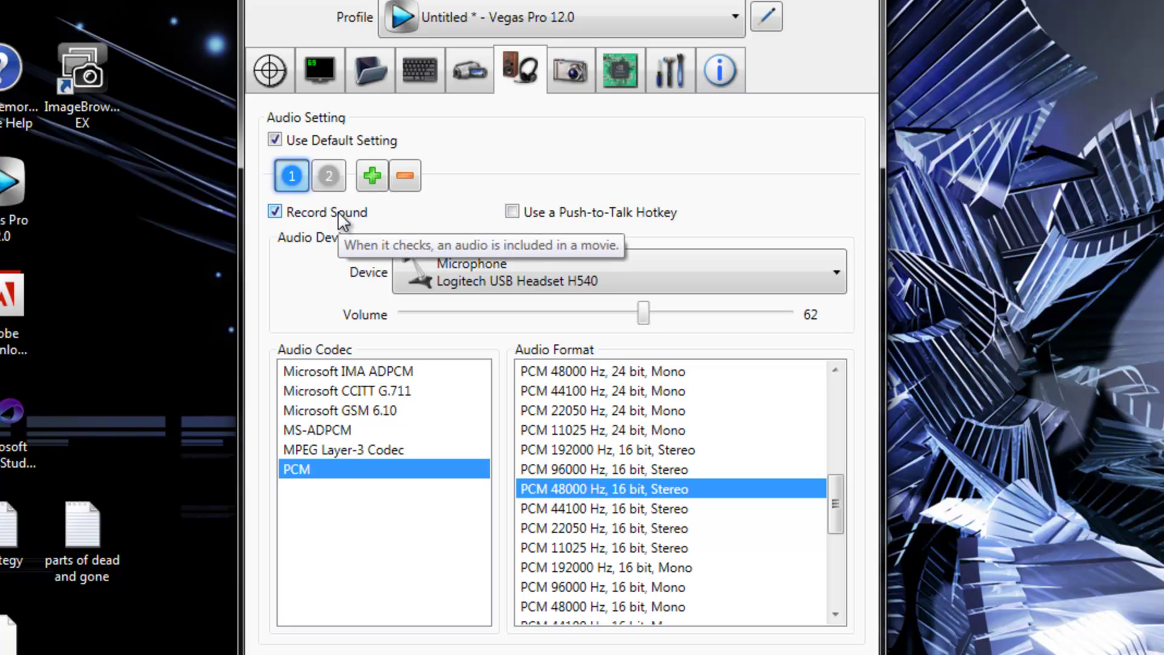
Step: Compare the device, codec and format settings of audio tracks 1 and 2
left_click(338, 164)
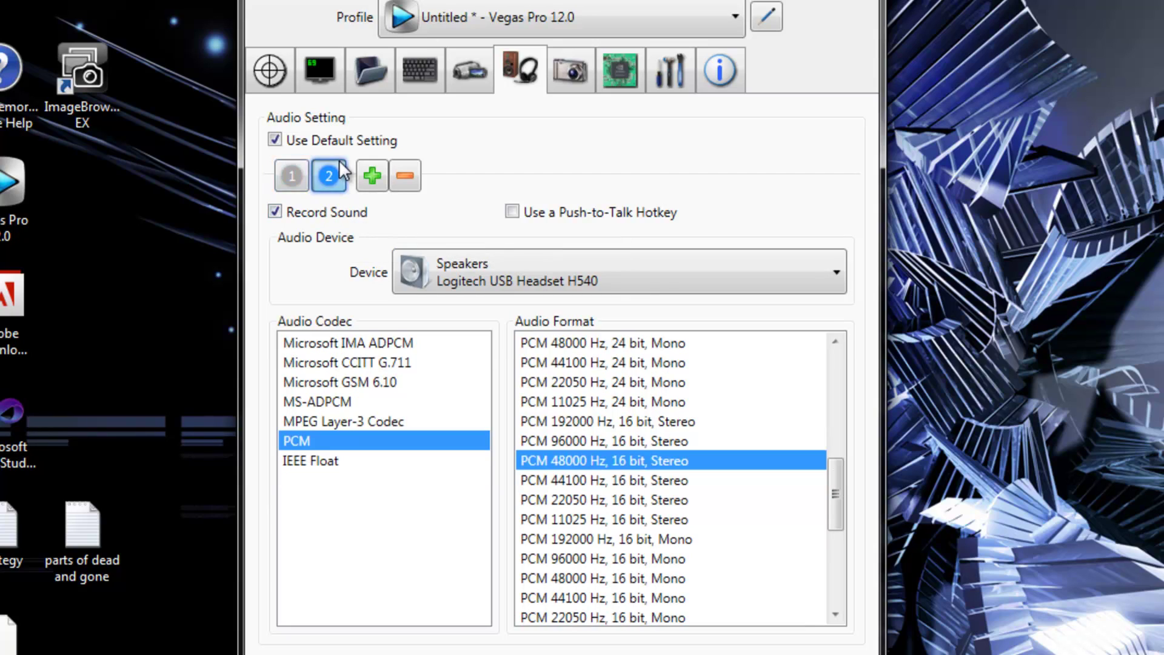
left_click(292, 177)
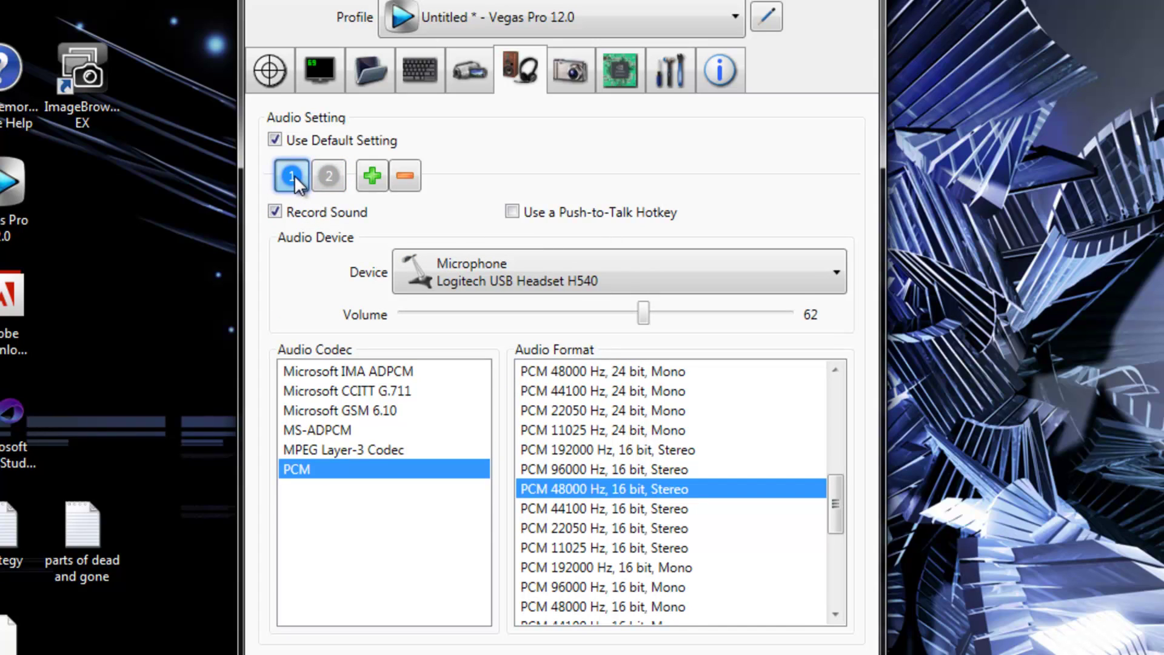
left_click(332, 182)
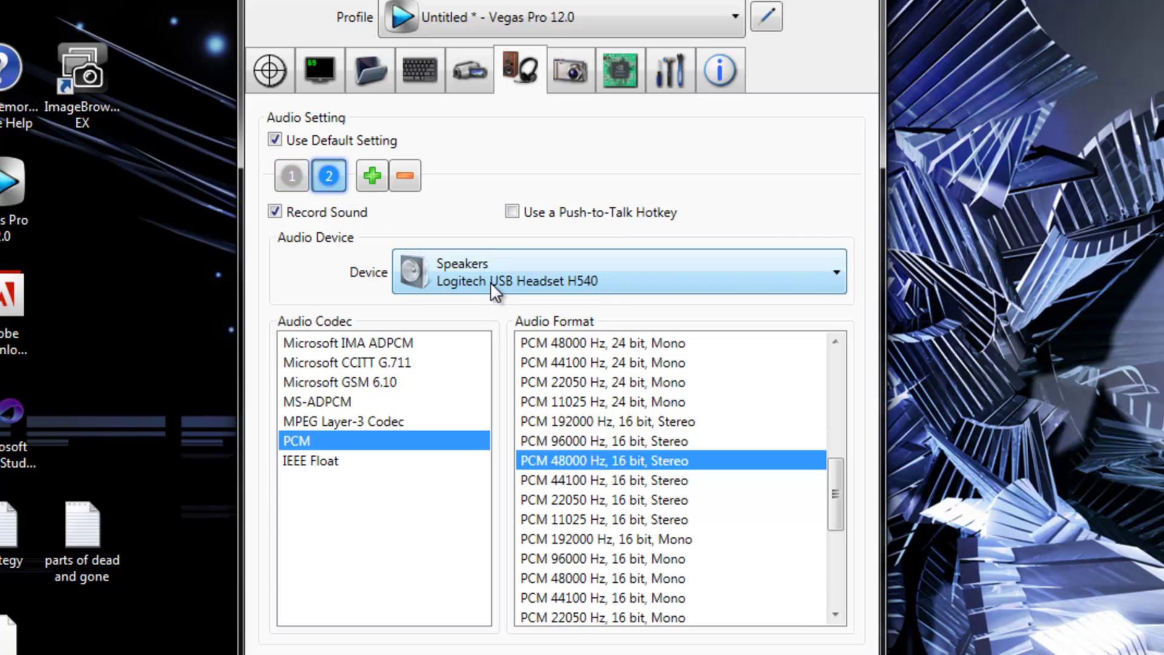
left_click(289, 178)
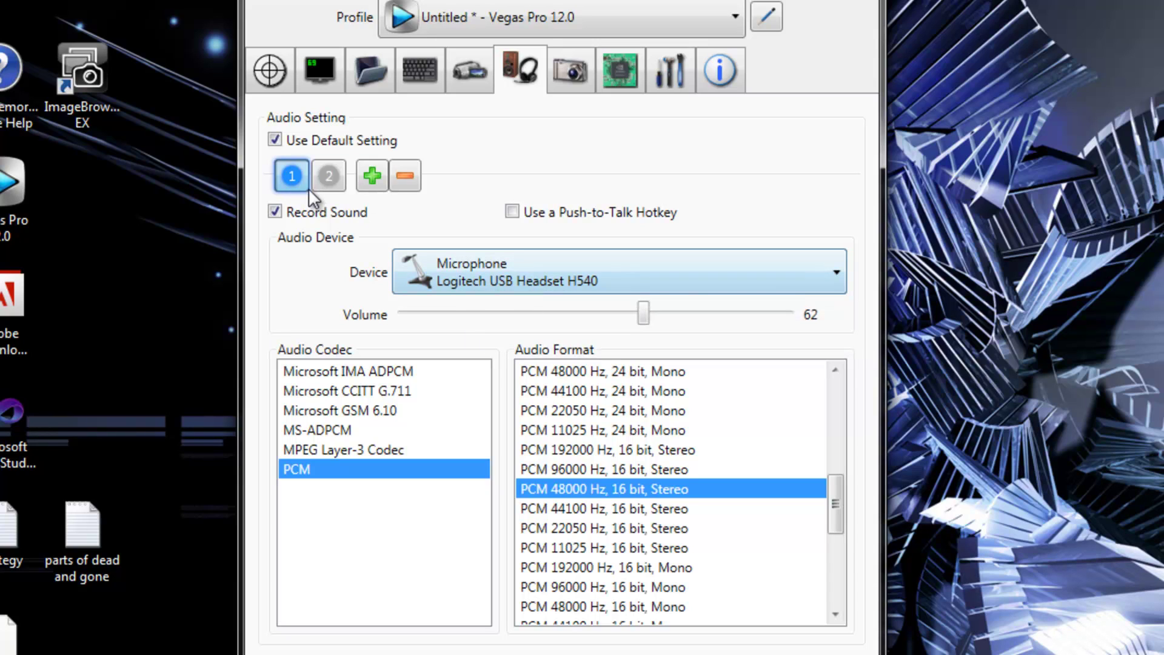
left_click(327, 176)
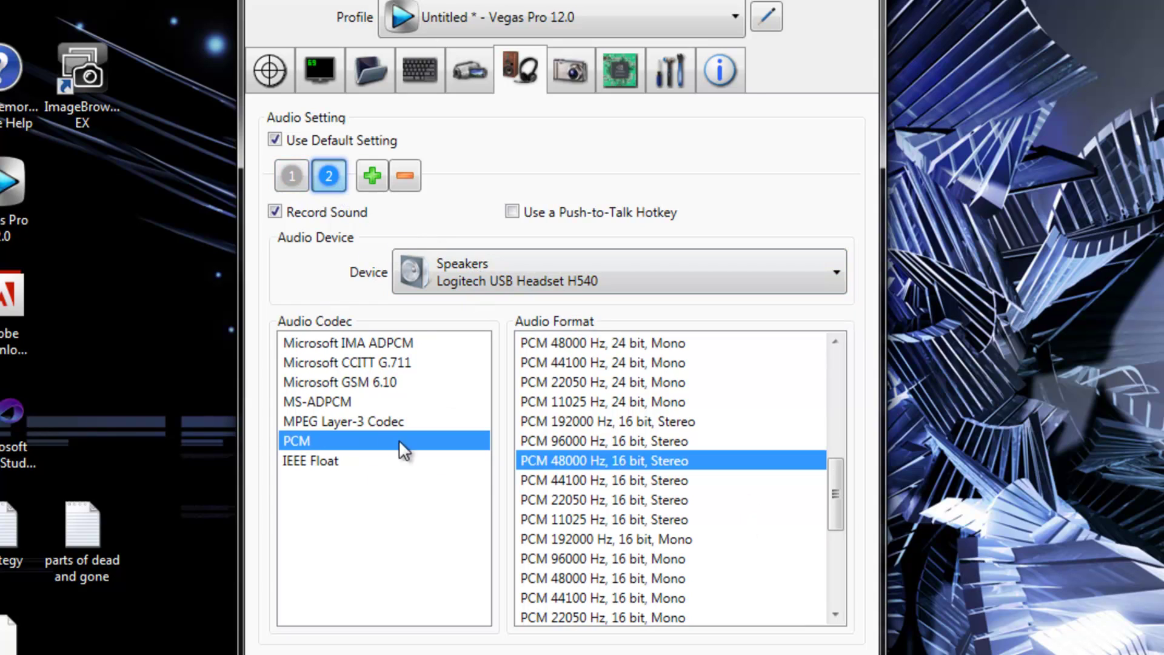
left_click(291, 179)
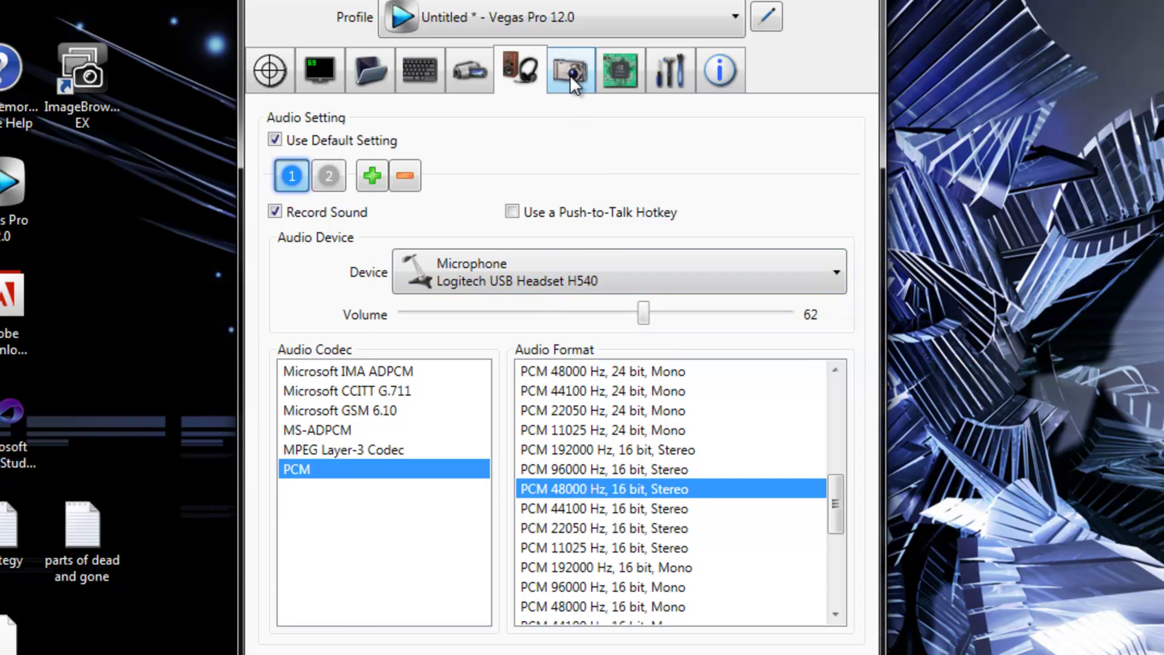
Step: Review the advanced options, including CPU processing, processing threads and the video FPS limit, and open the global settings
left_click(615, 77)
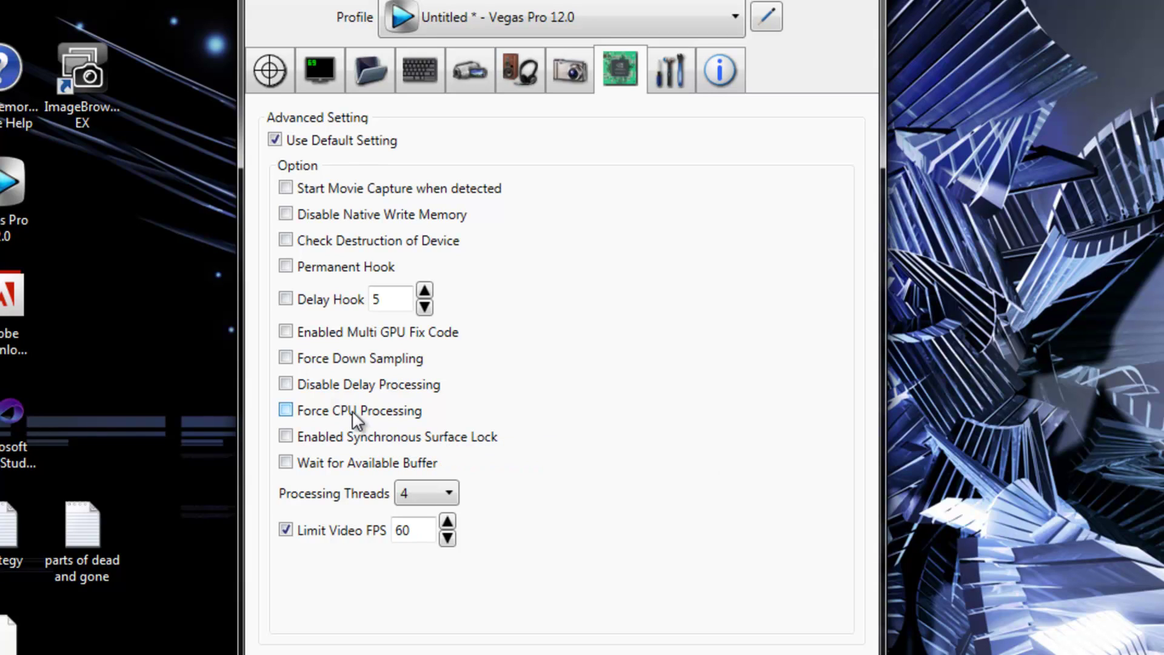
left_click(424, 493)
left_click(423, 494)
mouse_move(310, 431)
mouse_move(316, 531)
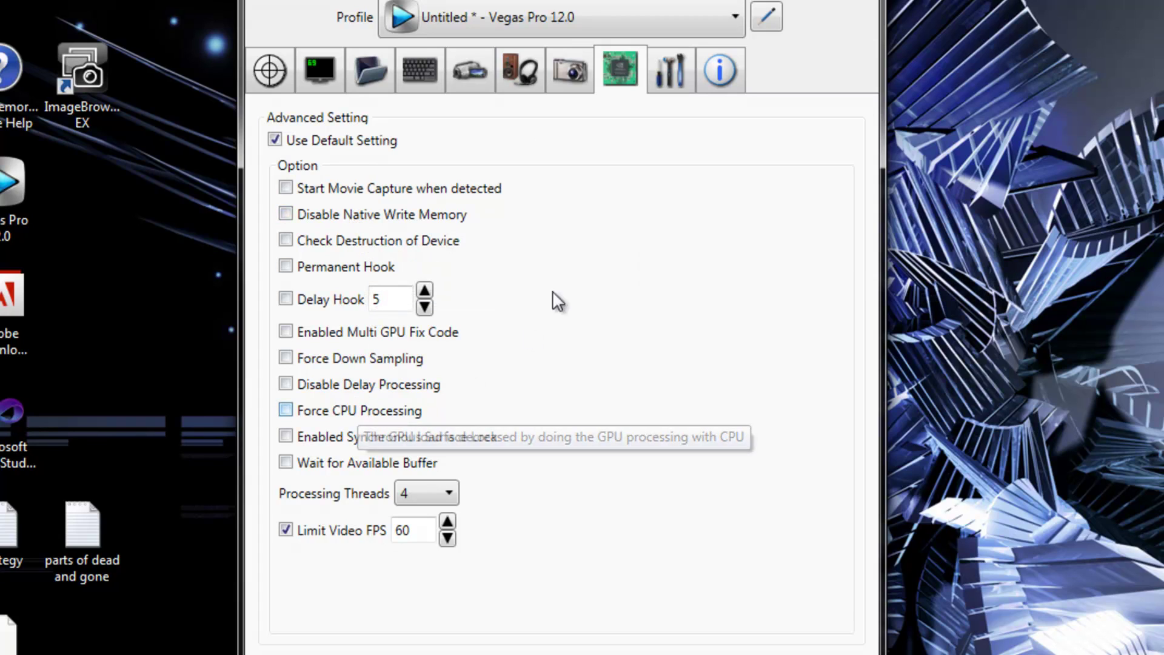
left_click(667, 73)
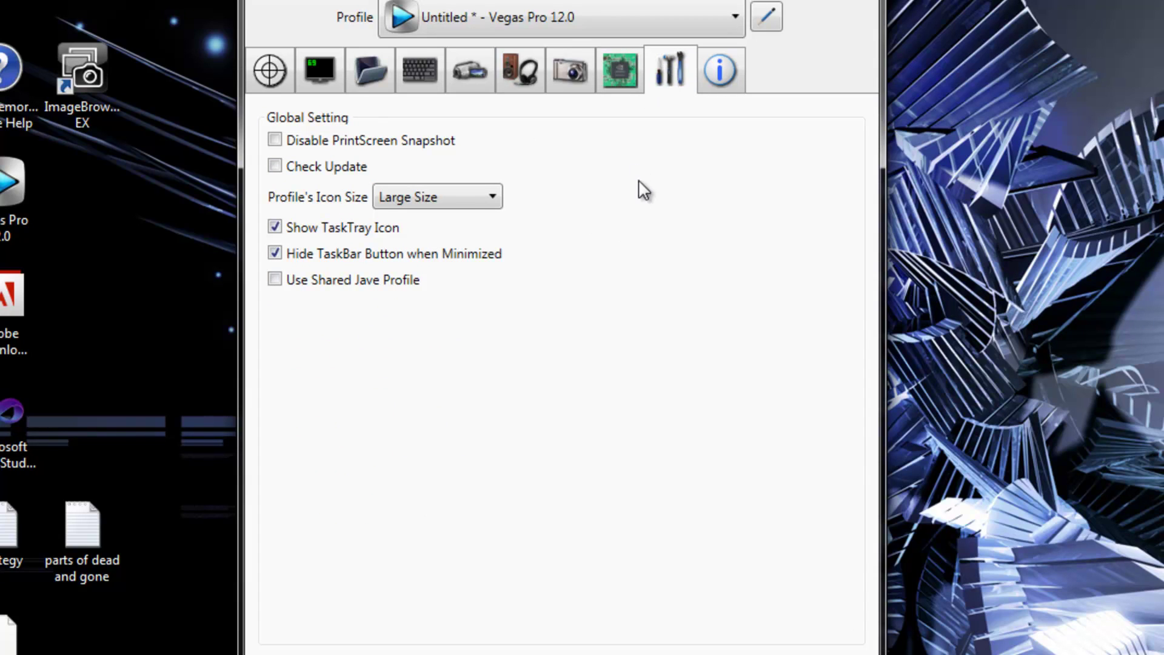
Step: Check the profile icon size choices in the global settings and view the program's license information
left_click(468, 205)
left_click(468, 206)
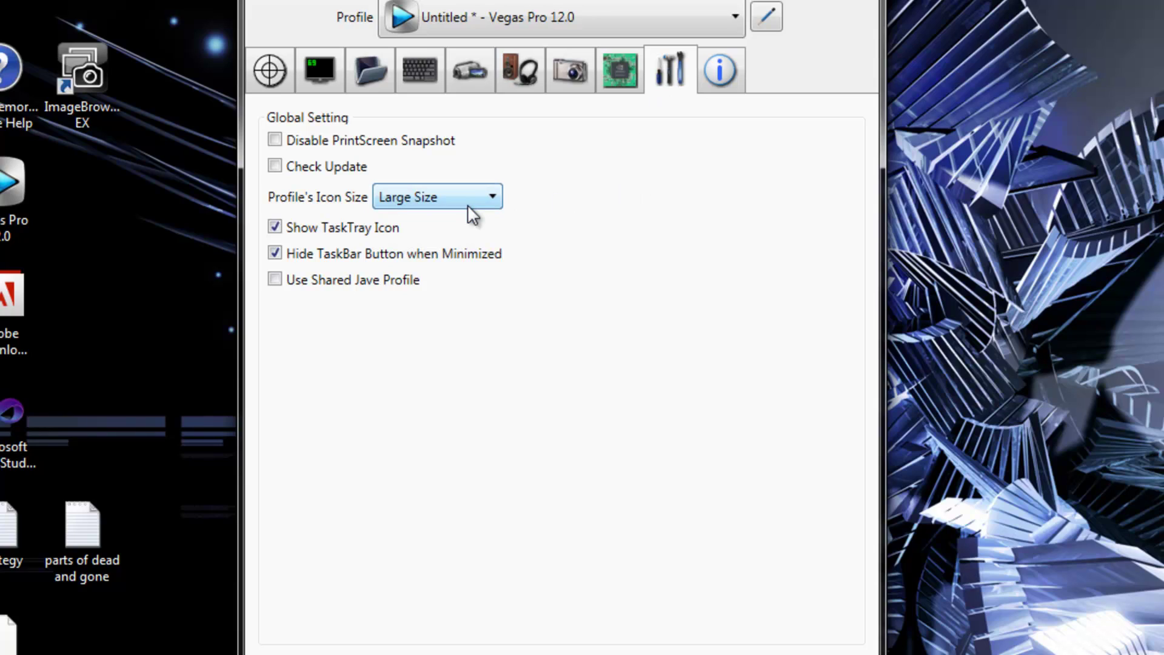
left_click(720, 70)
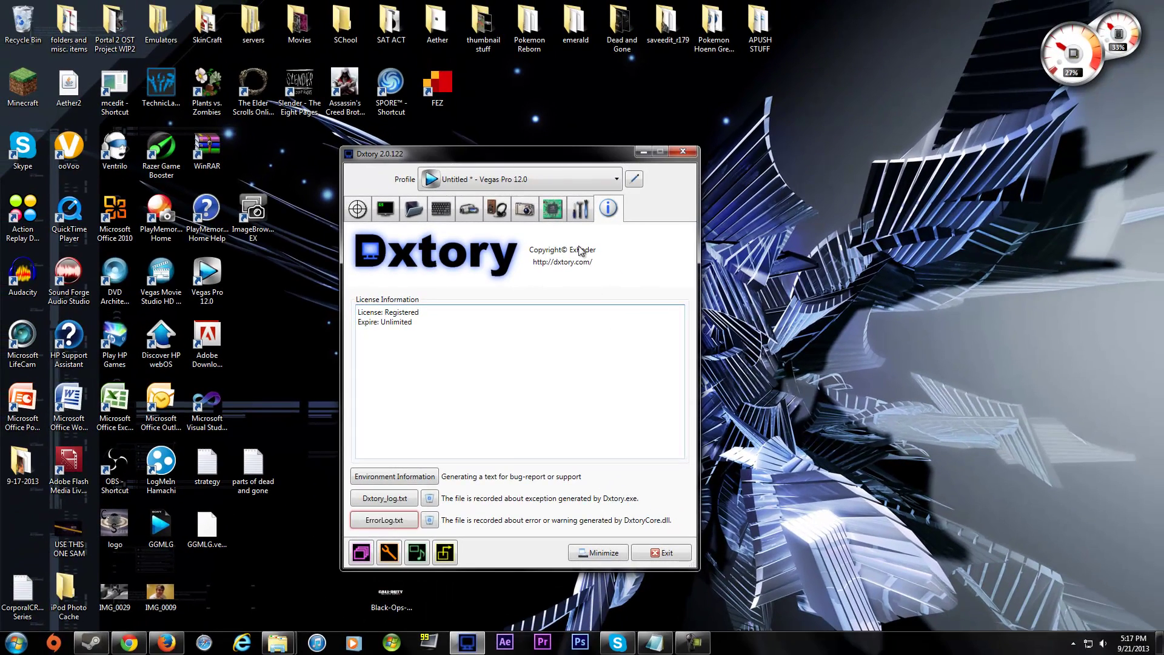
Step: Look back through the global, advanced, screenshot, audio, hotkey and folder settings, ending on the overlay settings
left_click(577, 216)
left_click(557, 213)
left_click(526, 212)
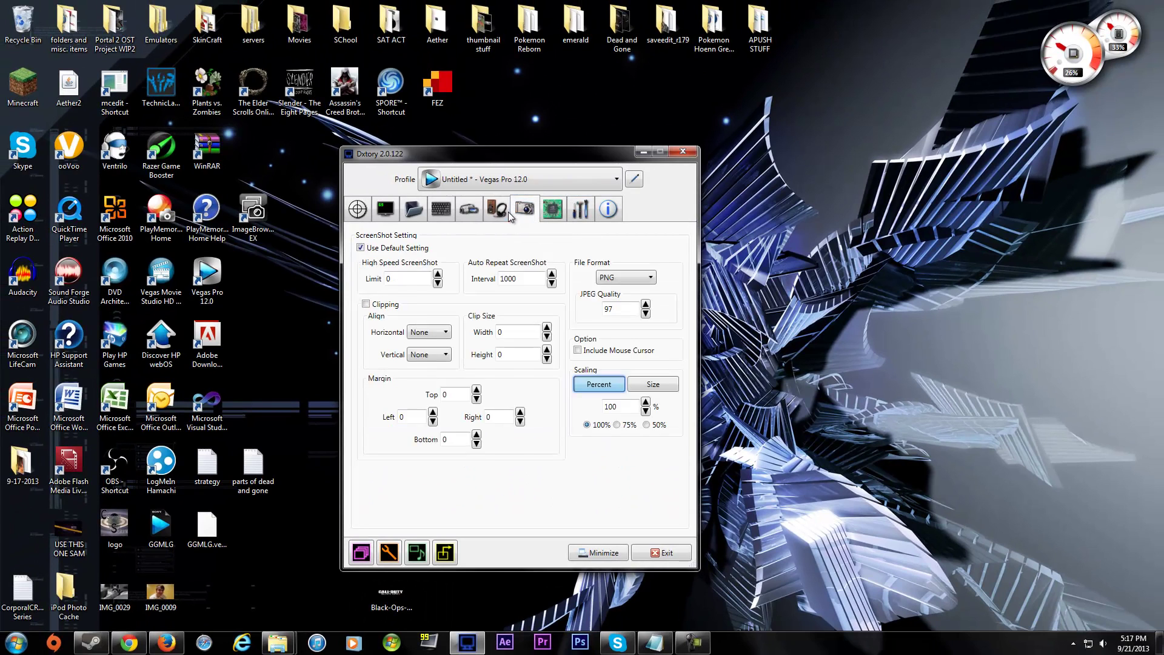
left_click(497, 212)
left_click(438, 211)
left_click(414, 213)
left_click(385, 215)
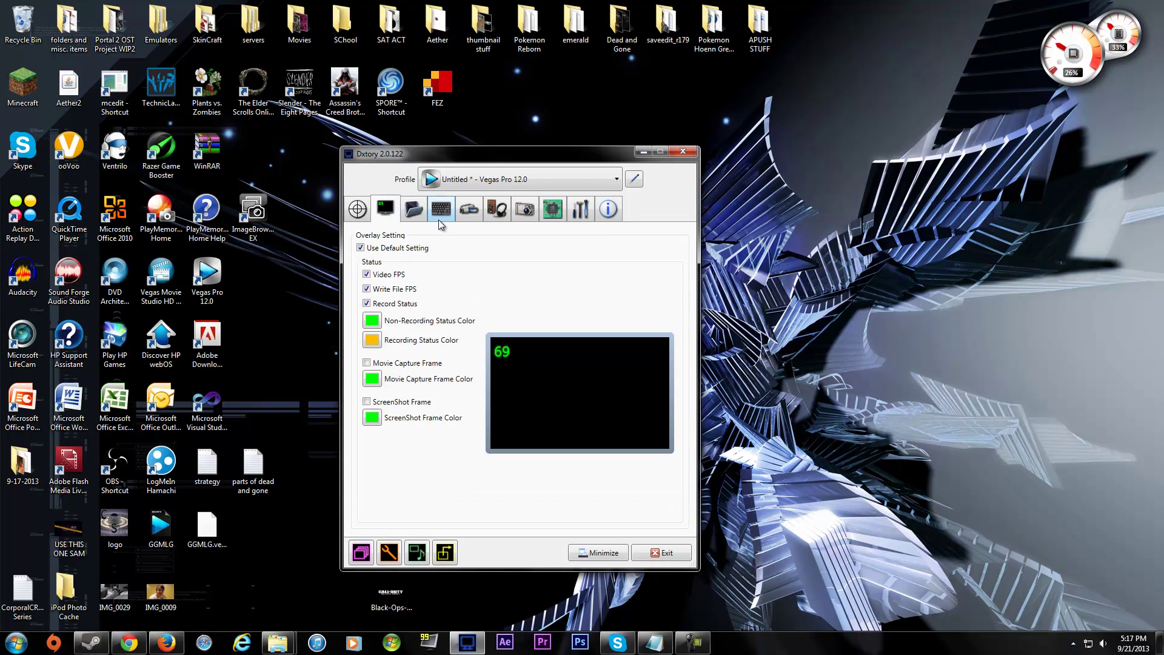
Step: Review the hotkey assignments and the movie settings, including video codec, frame rate, output and scaling
left_click(442, 215)
left_click(467, 215)
left_click(435, 212)
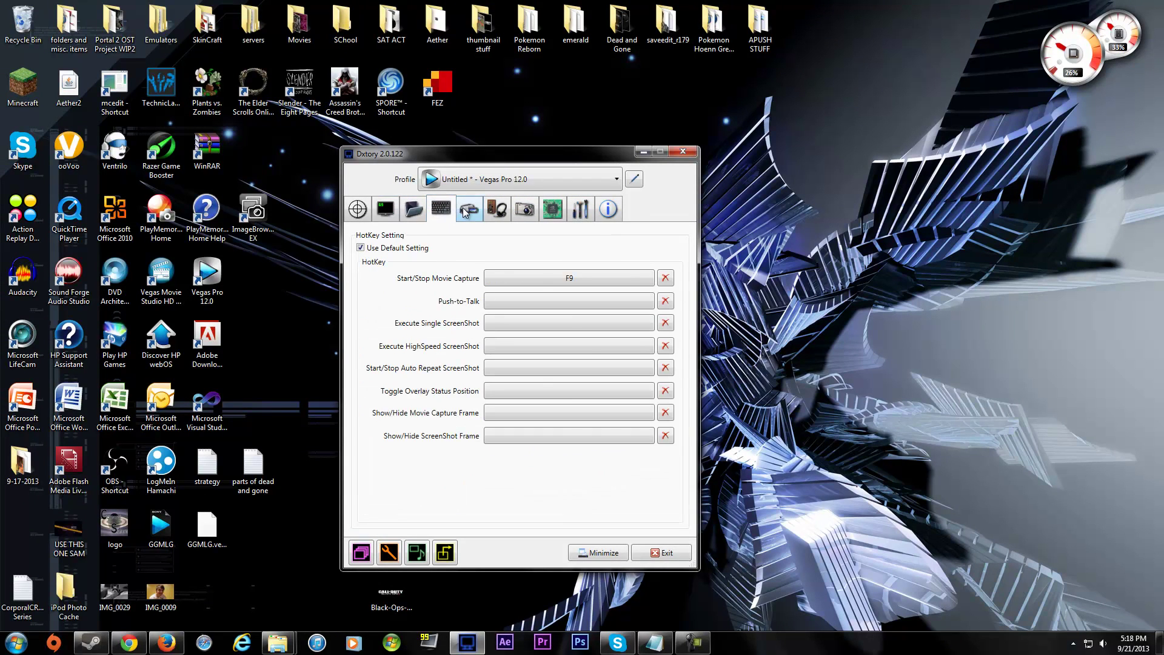
left_click(466, 214)
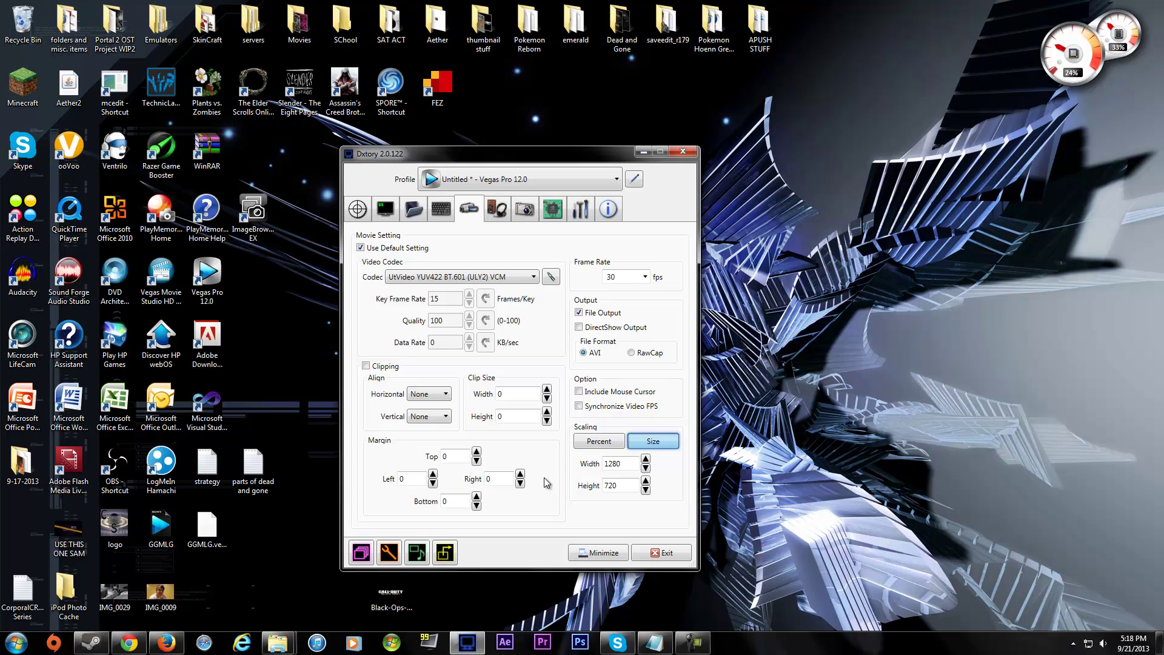
left_click(694, 642)
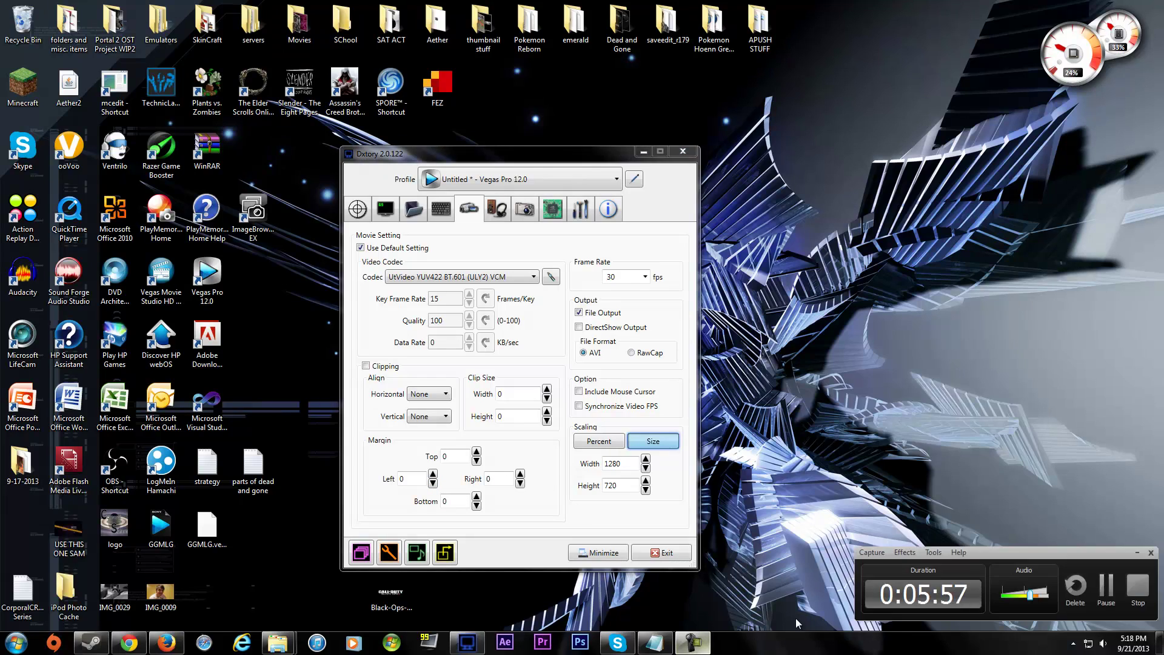